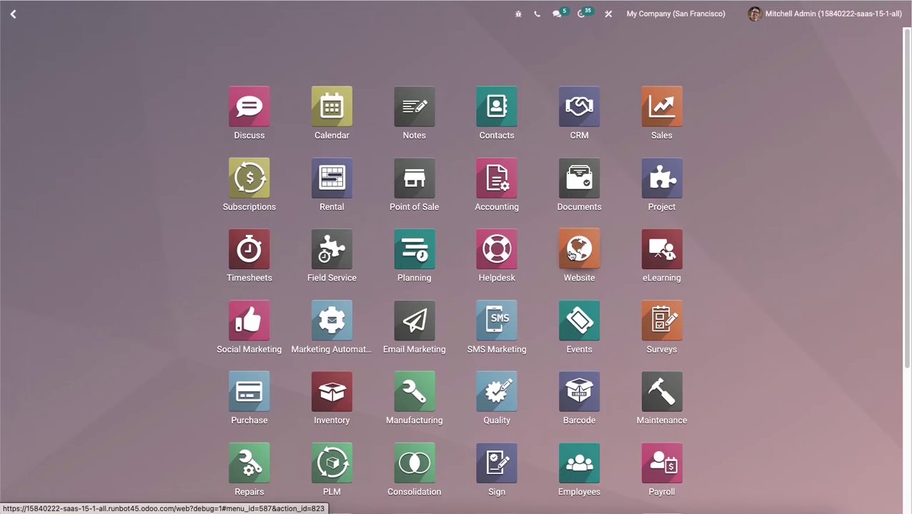
Open the Website app's Configuration > Settings page for My Website
click(571, 255)
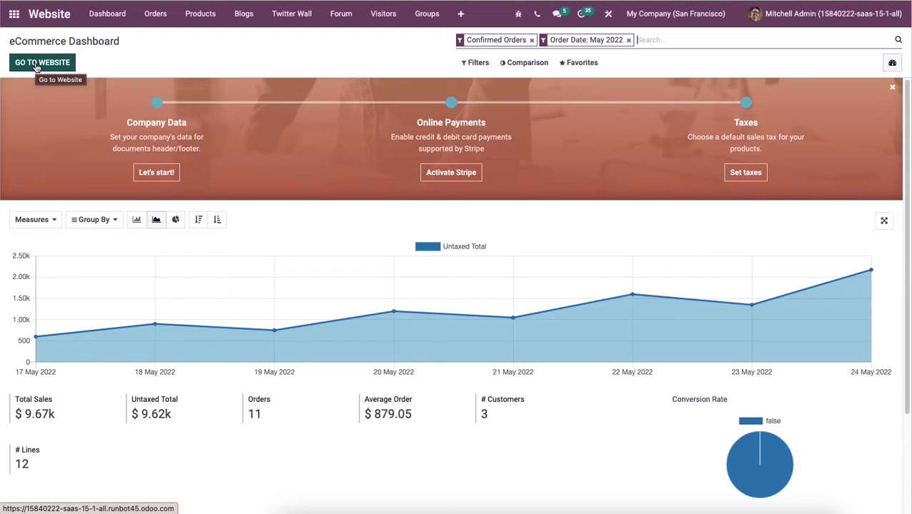
click(463, 15)
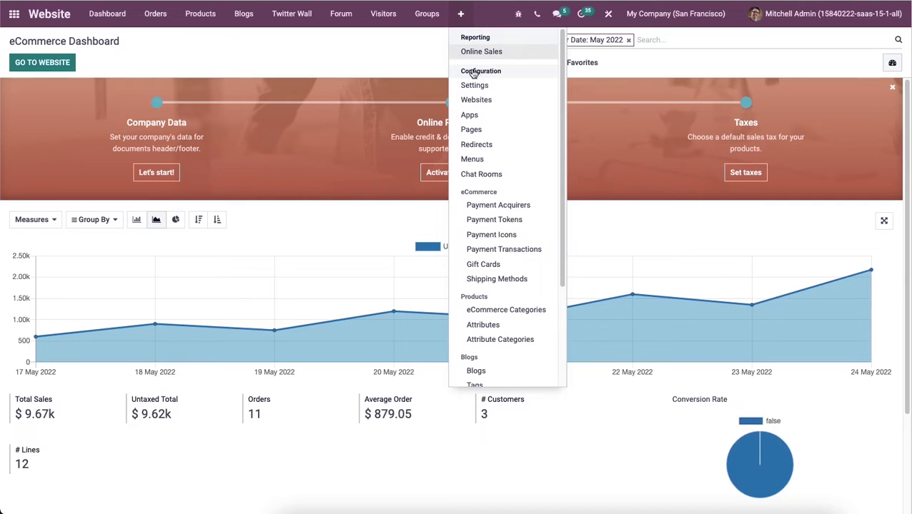
click(475, 86)
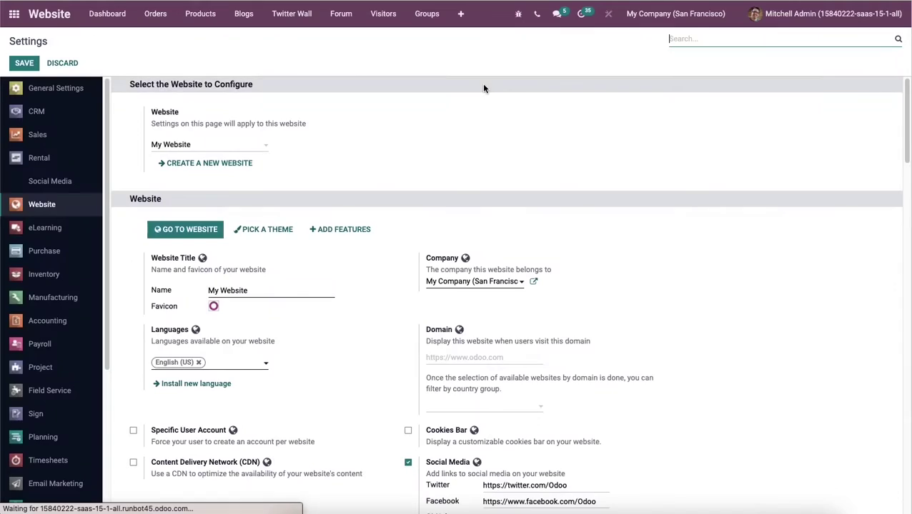
Create a second website called 'My Website01' from the settings page
click(233, 166)
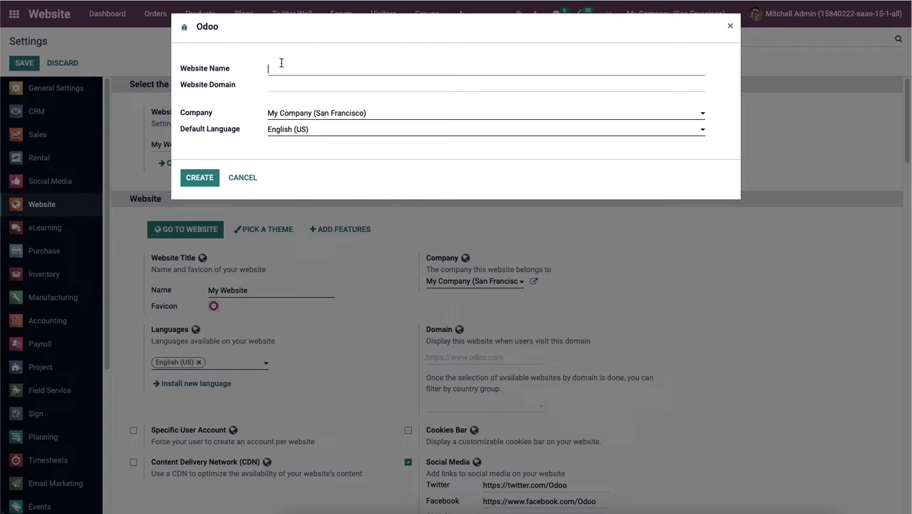
text(M)
text(y W)
text(ebsit)
text(e01)
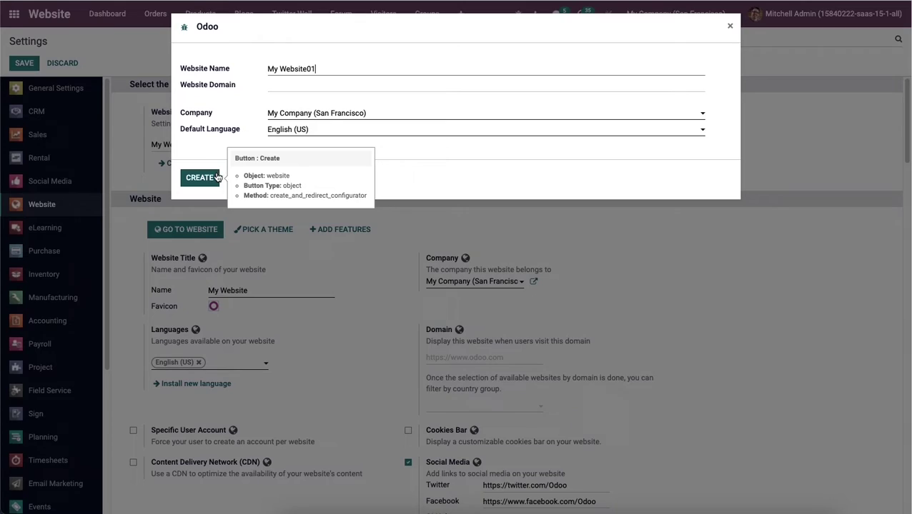
click(213, 178)
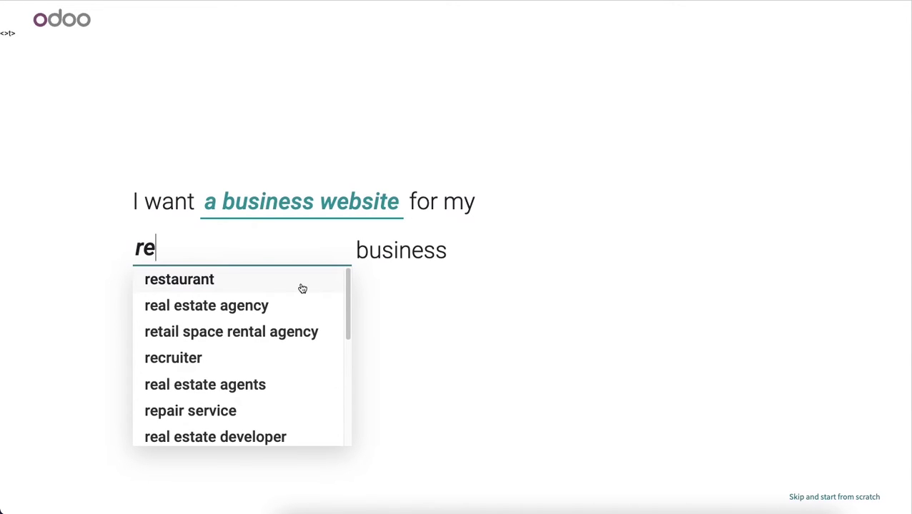
Choose 'restaurant' as the business type and 'develop the brand' as the main objective
click(297, 281)
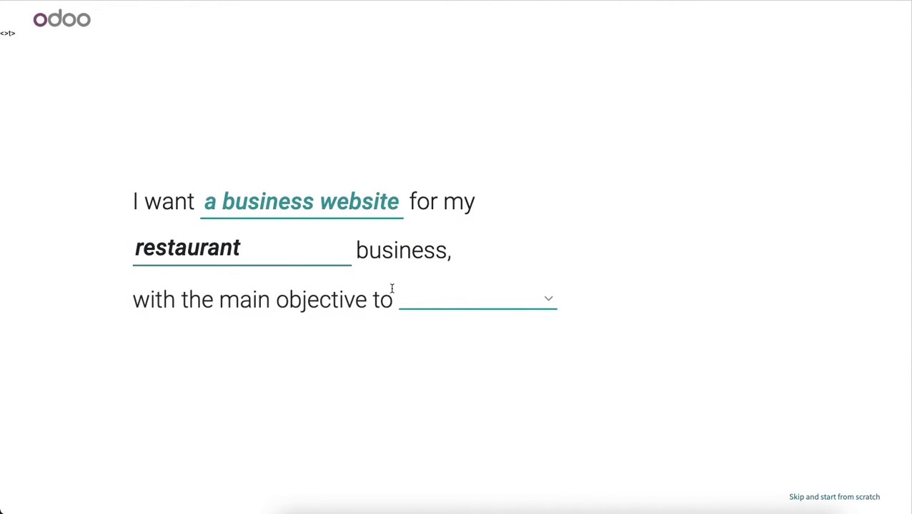
click(438, 305)
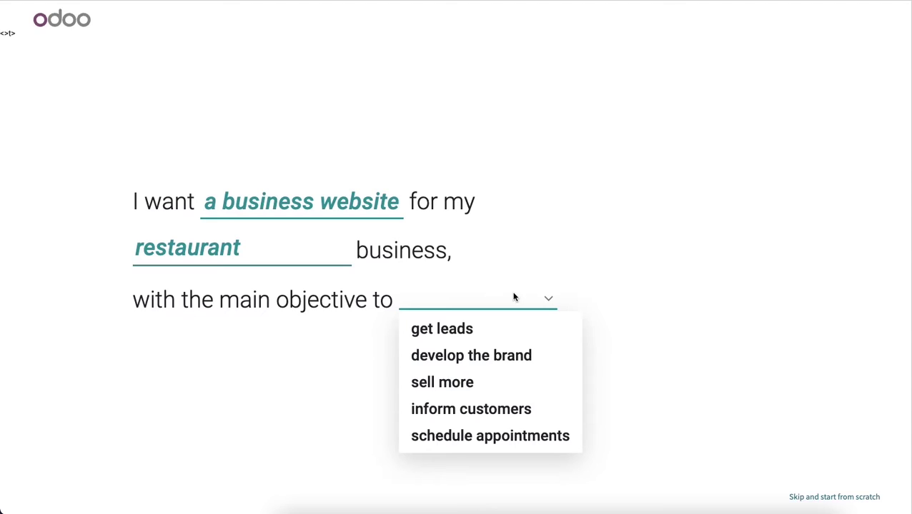
click(503, 362)
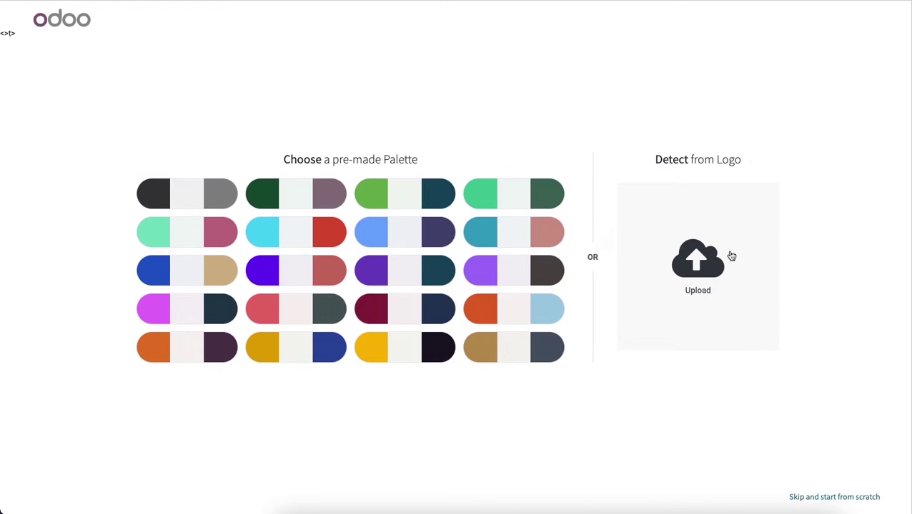
Build the site with the dark grey palette plus About Us, Services, Pricing and Privacy Policy pages
click(190, 202)
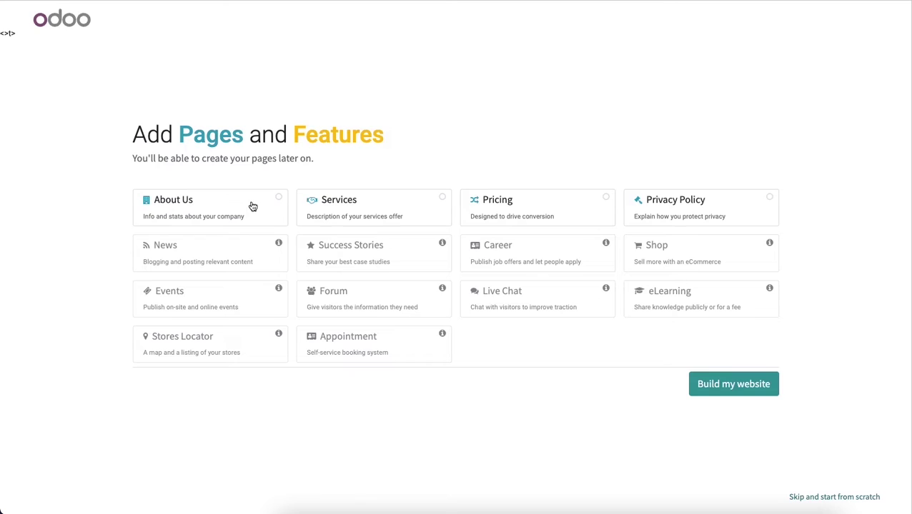
click(278, 202)
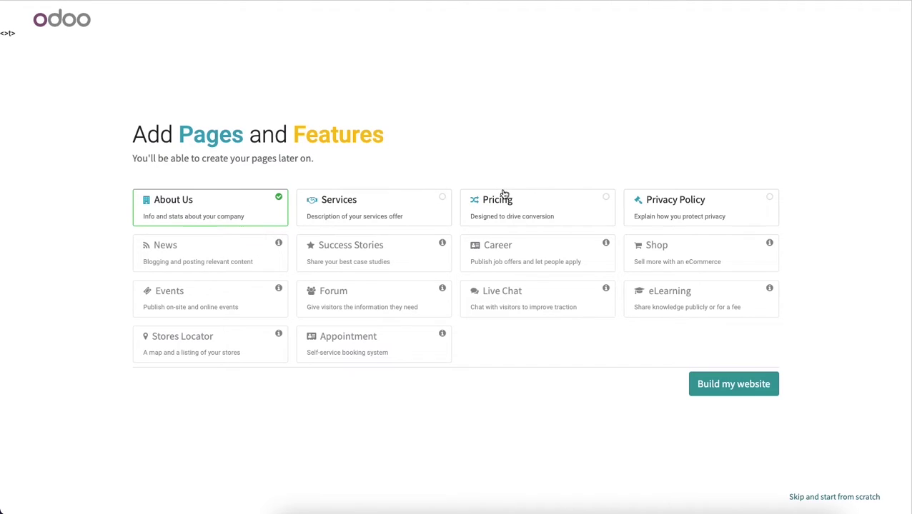
click(441, 200)
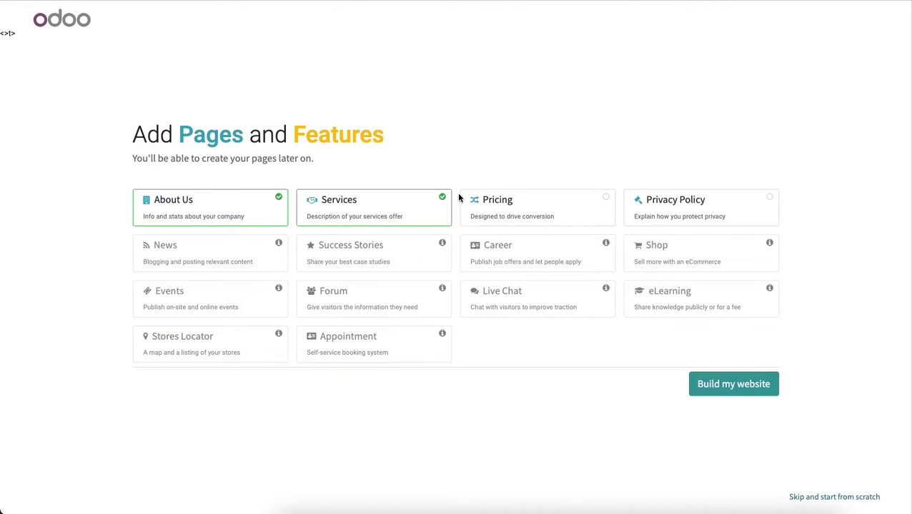
click(605, 199)
click(771, 199)
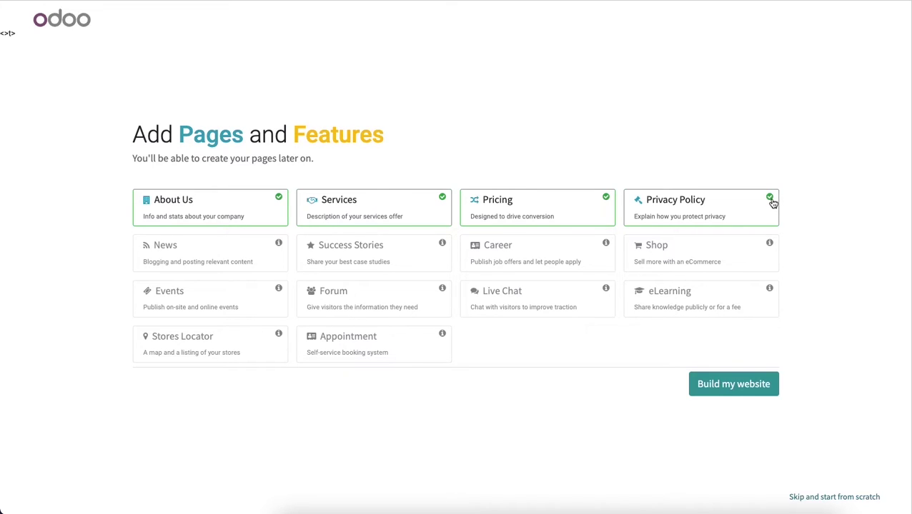
click(735, 387)
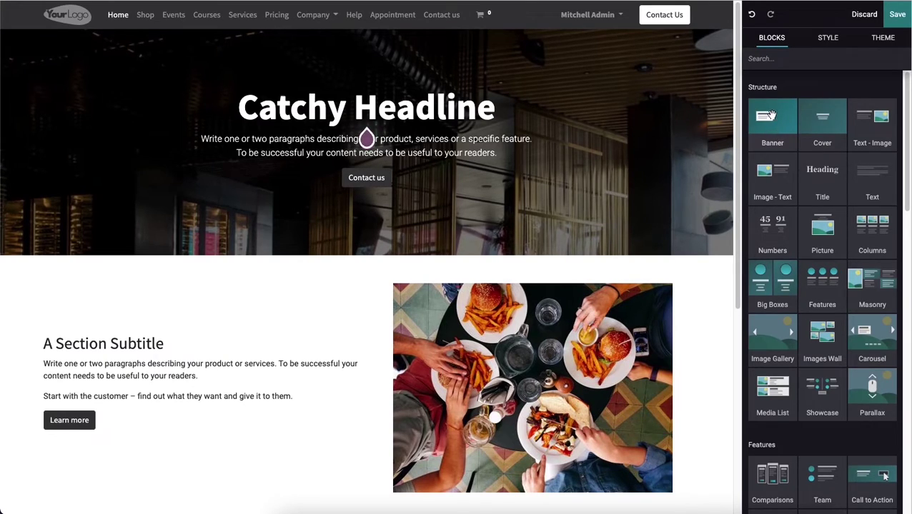
scroll(771, 389, down, 3)
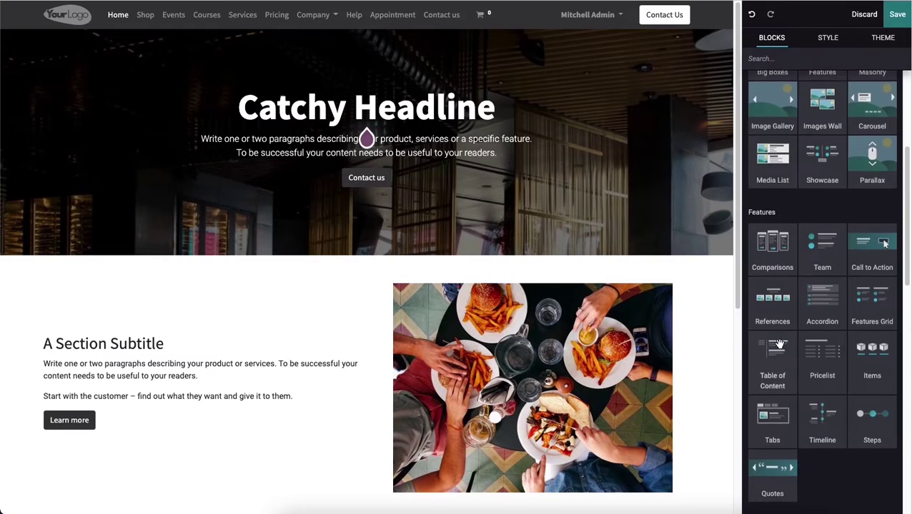
scroll(779, 347, down, 5)
scroll(782, 295, down, 5)
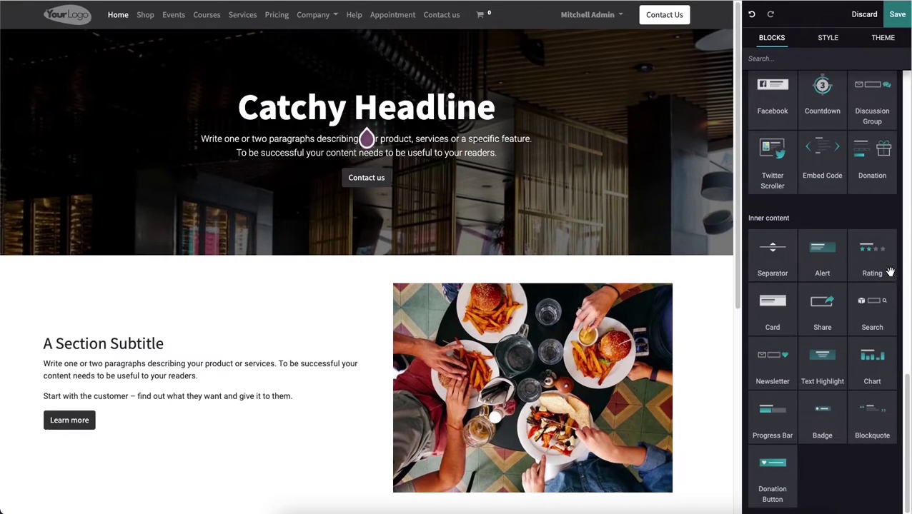
scroll(850, 354, up, 5)
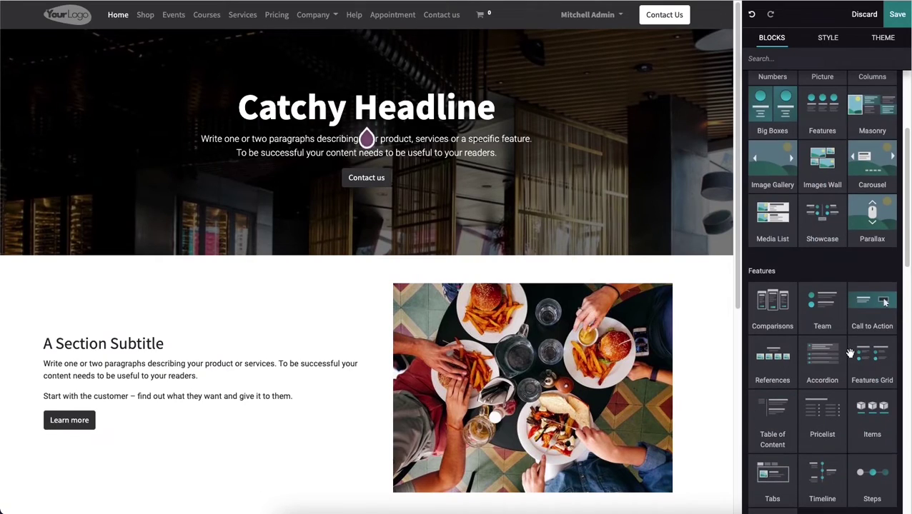
scroll(849, 355, up, 3)
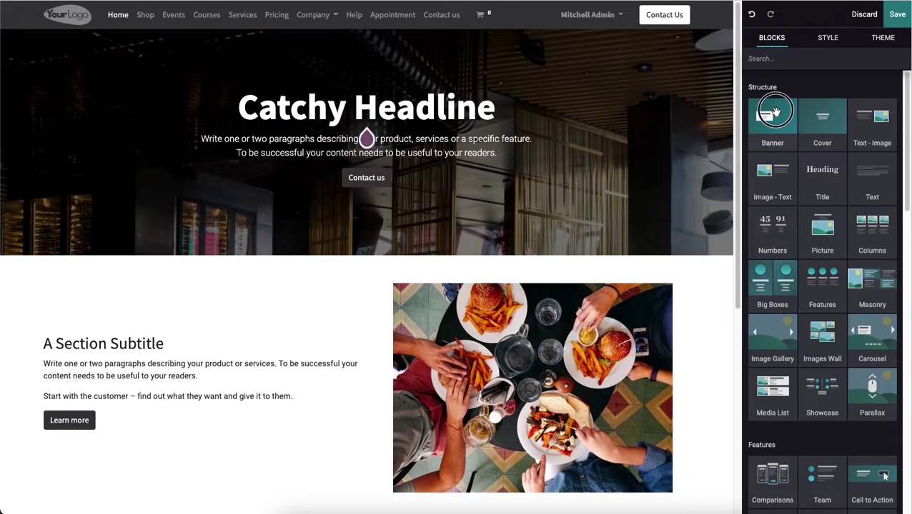
Drop a Banner block onto the home page and select the banner section
drag(772, 114, 449, 157)
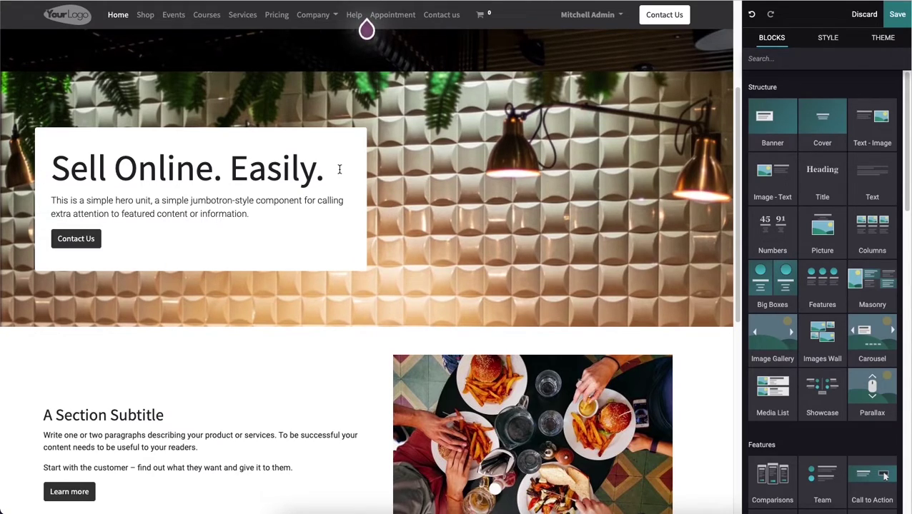
click(339, 169)
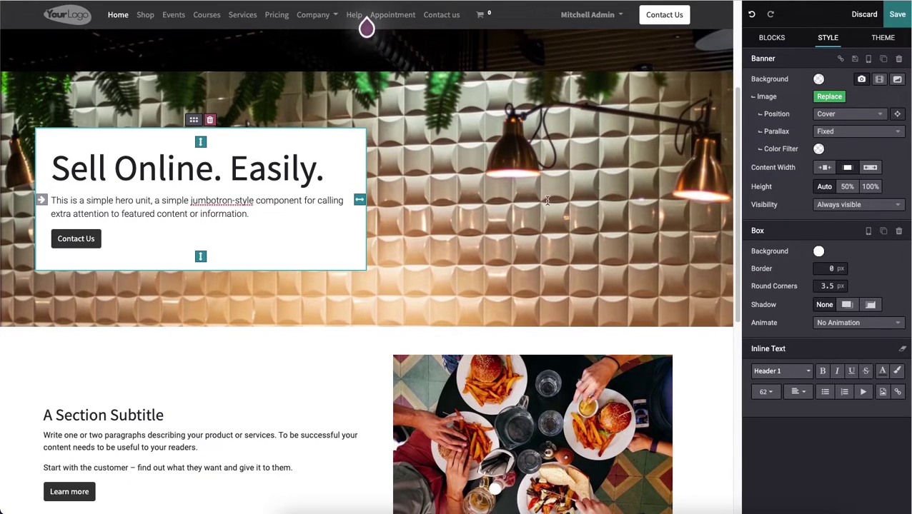
click(547, 201)
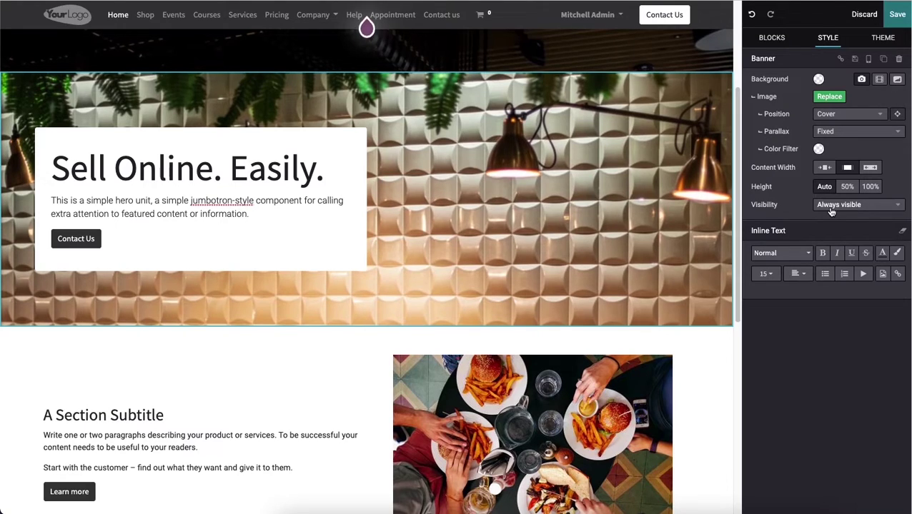
Upload food.jpeg from Downloads as the banner's background image
click(831, 102)
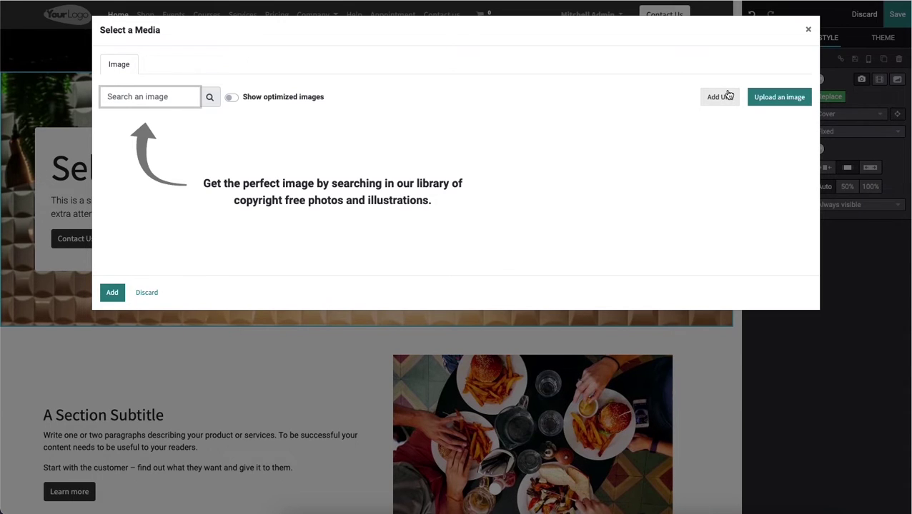
click(761, 96)
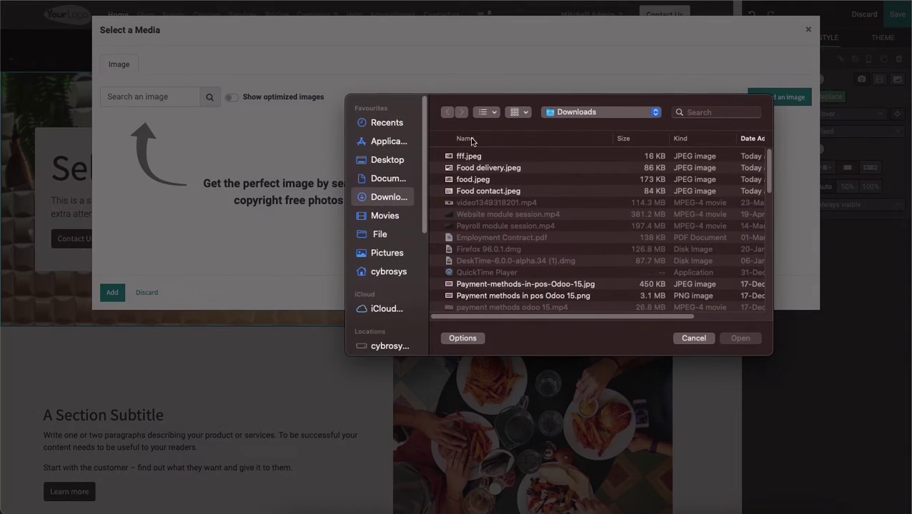
click(484, 181)
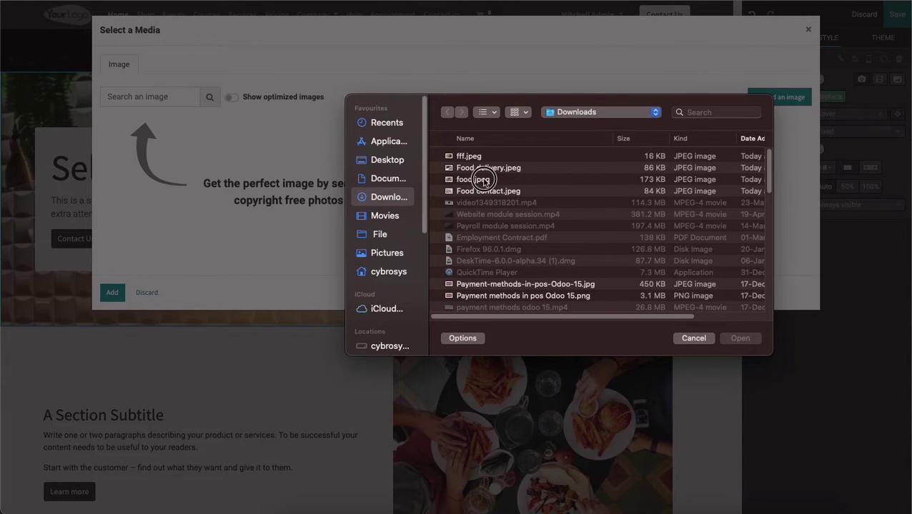
click(736, 338)
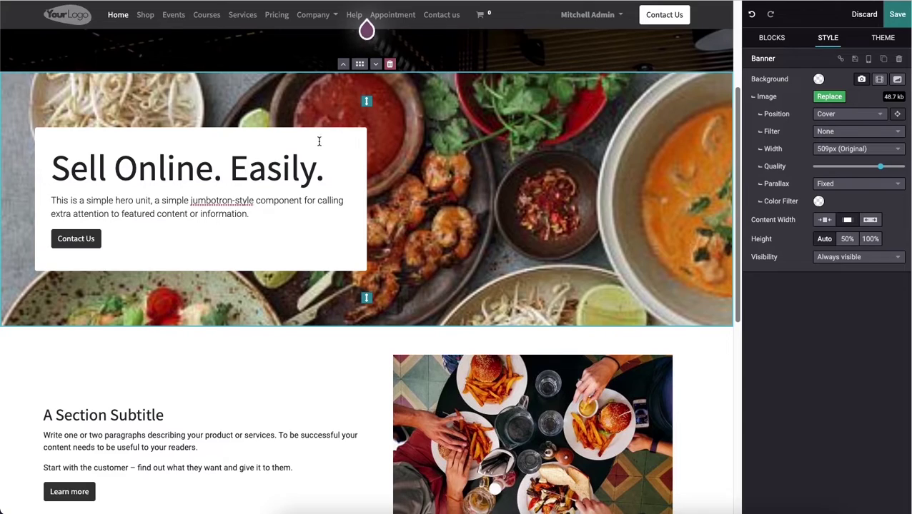
Check the banner text box's animation options, then return to the building-block library
click(336, 162)
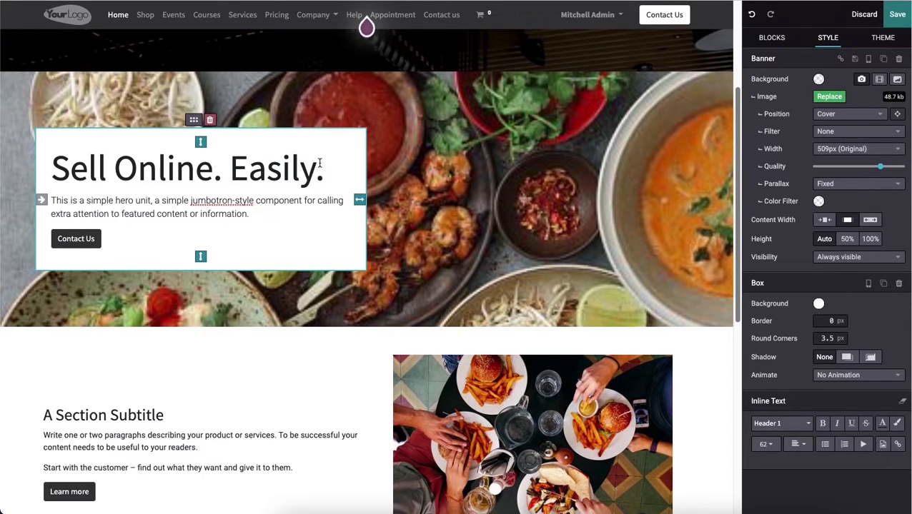
scroll(332, 153, down, 1)
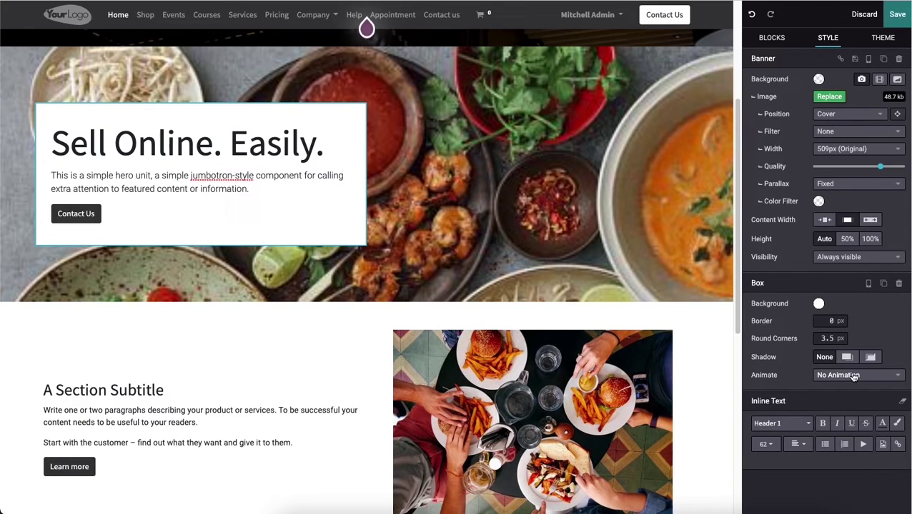
click(852, 376)
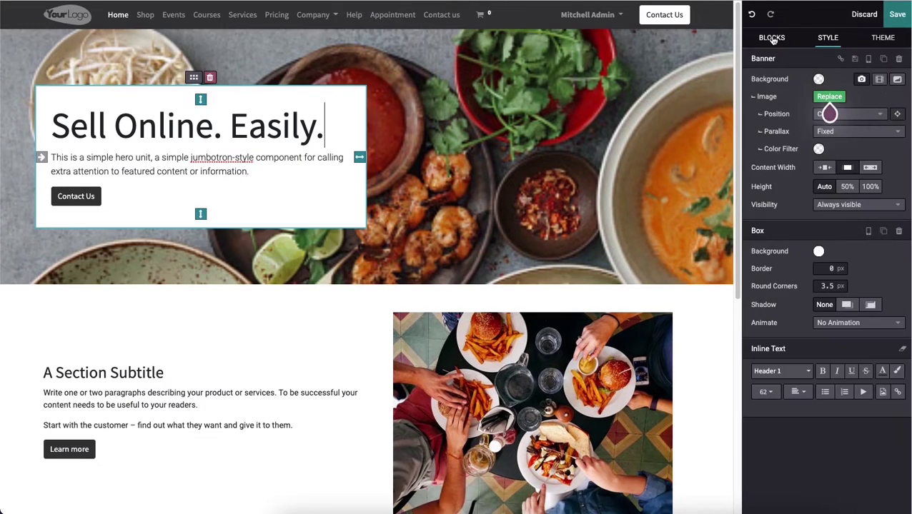
click(771, 37)
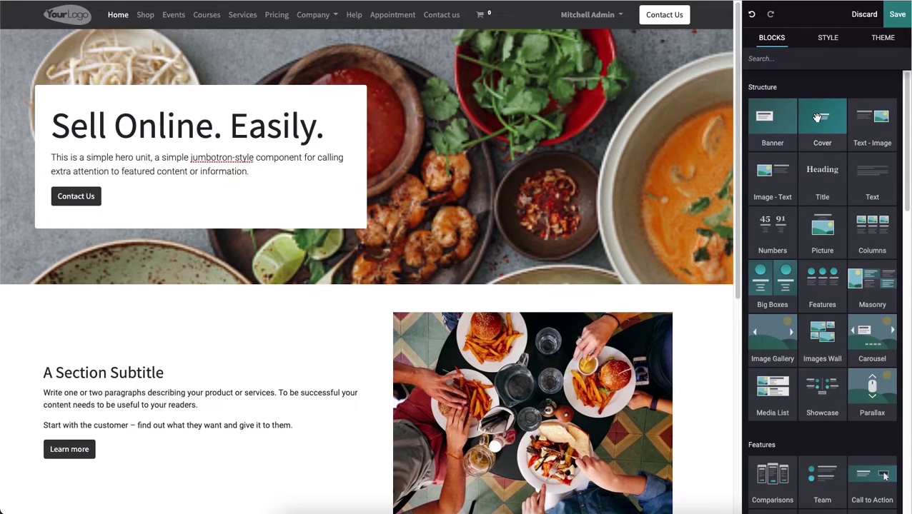
Drop a Cover block with the restaurant interior photo below the food banner
drag(818, 118, 490, 355)
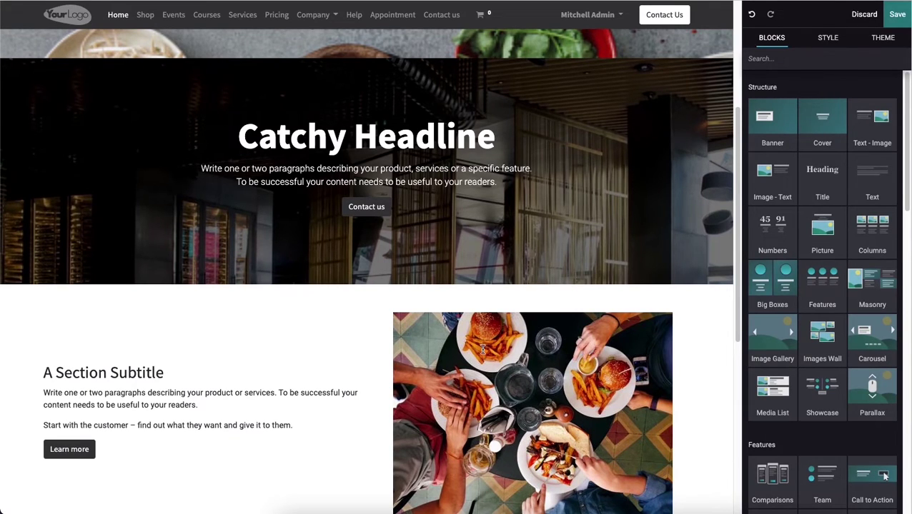
scroll(479, 349, down, 3)
scroll(466, 286, up, 8)
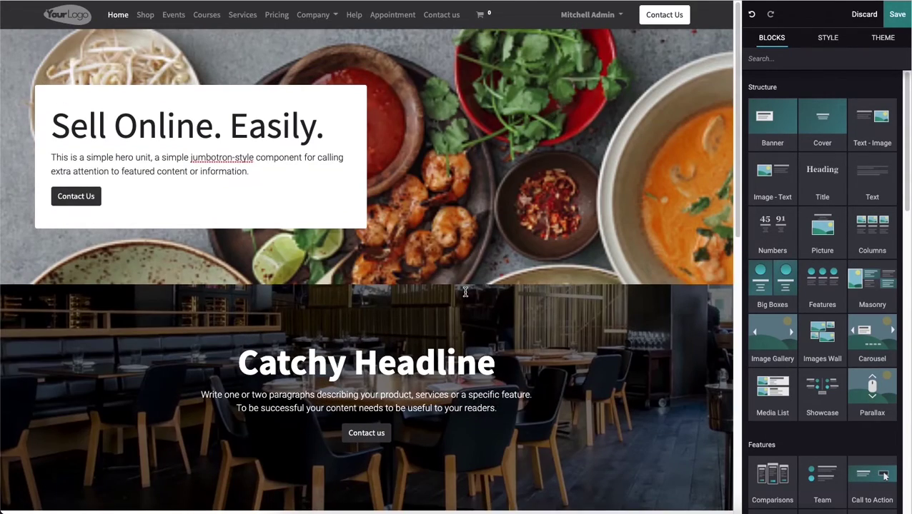
scroll(465, 292, down, 2)
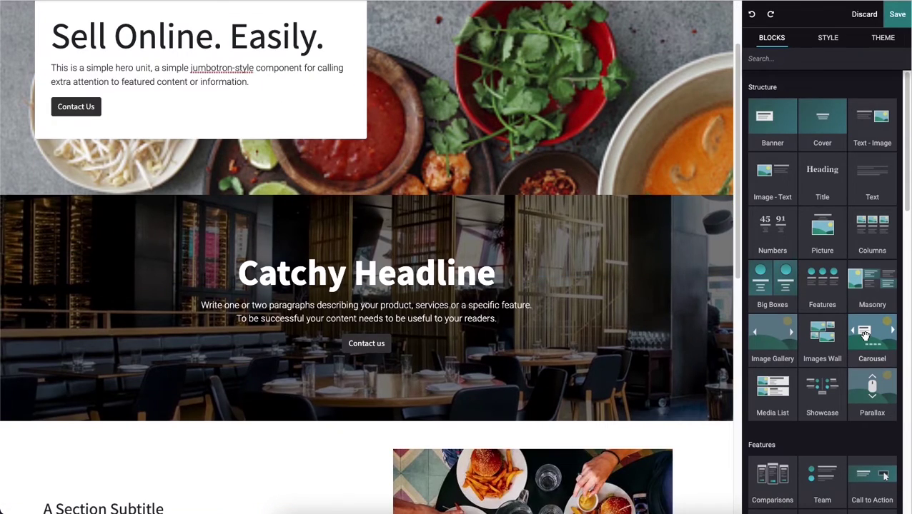
click(865, 336)
Insert a Carousel above the footer and give it five slides, the last showing food
drag(865, 335, 474, 459)
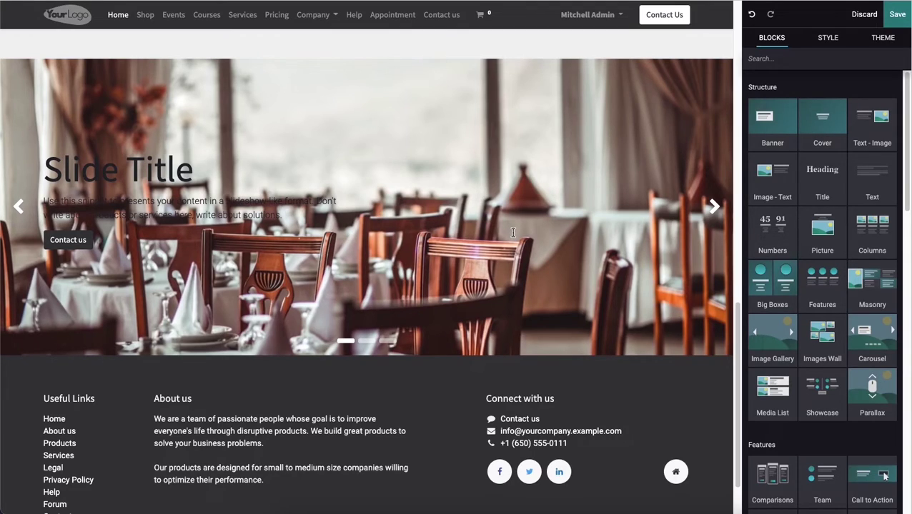
click(658, 218)
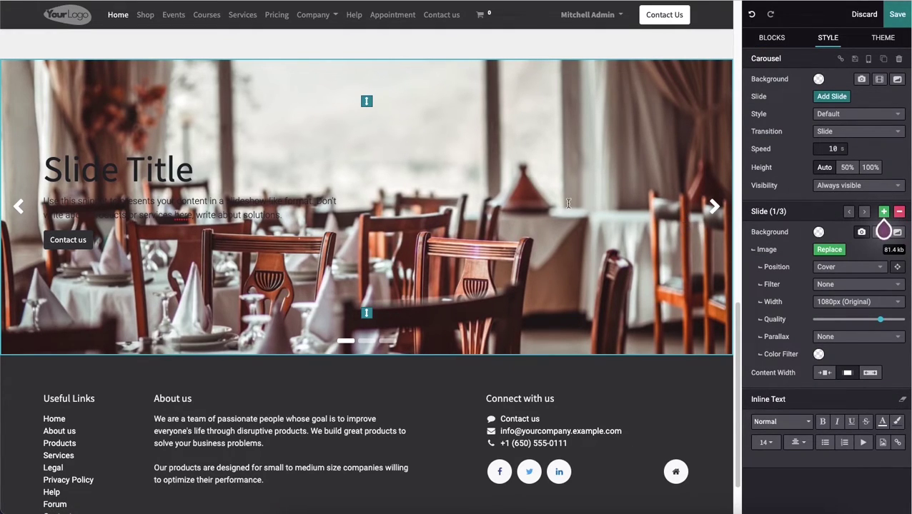
click(884, 212)
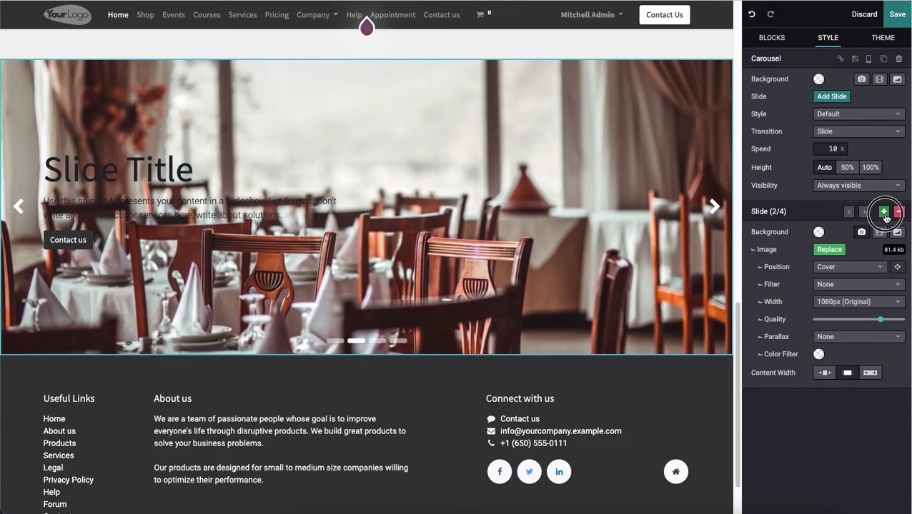
click(884, 213)
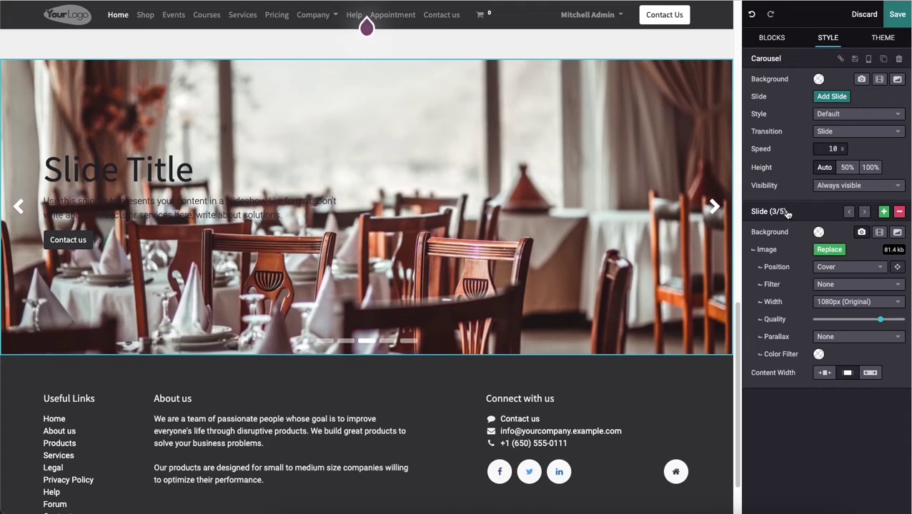
click(884, 213)
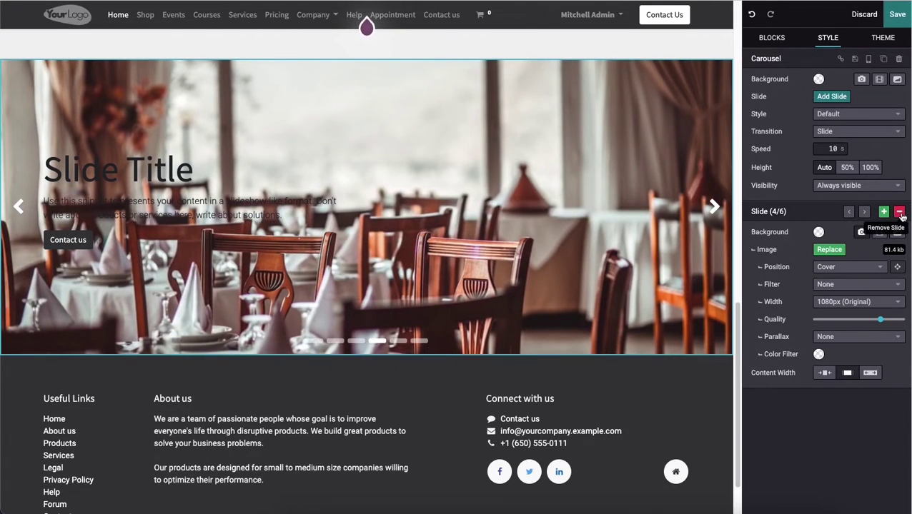
click(899, 214)
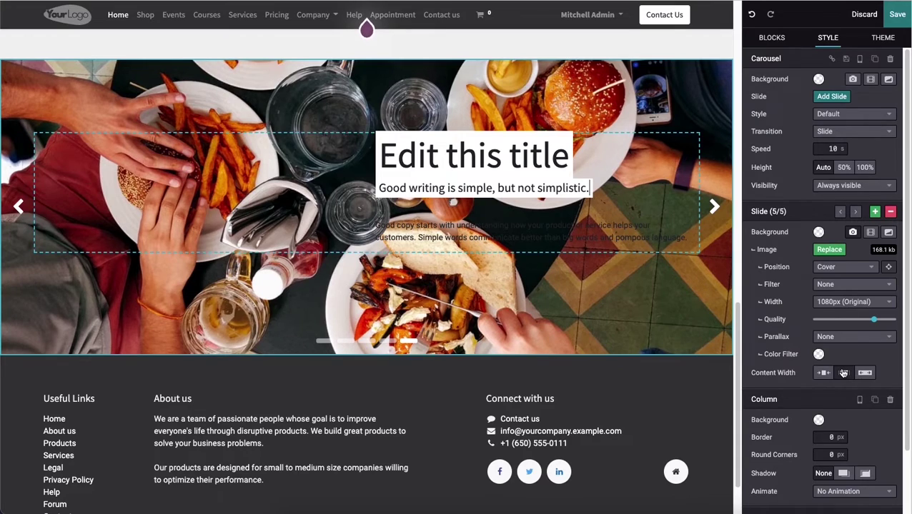
scroll(841, 364, down, 2)
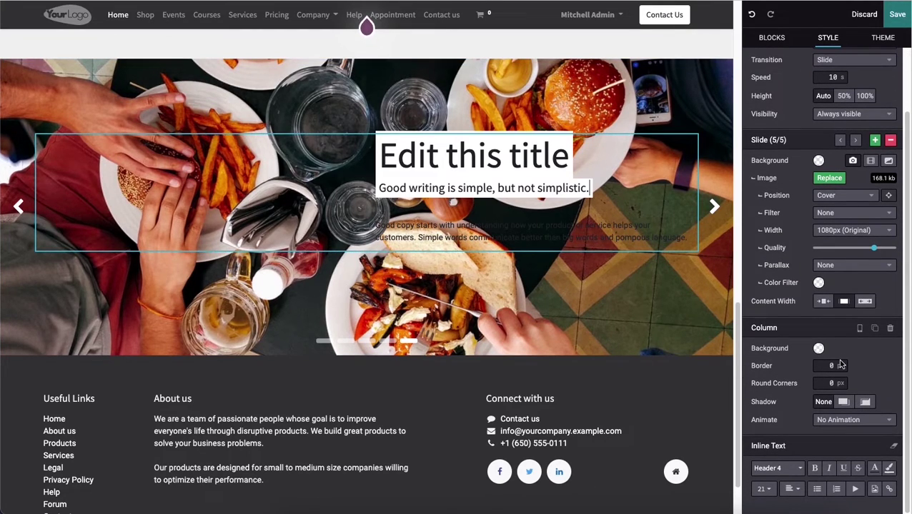
scroll(828, 409, up, 2)
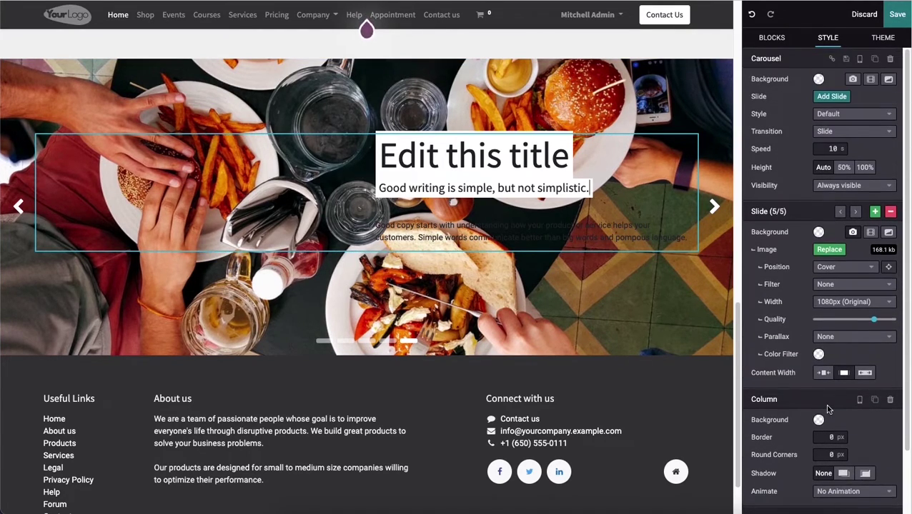
click(763, 36)
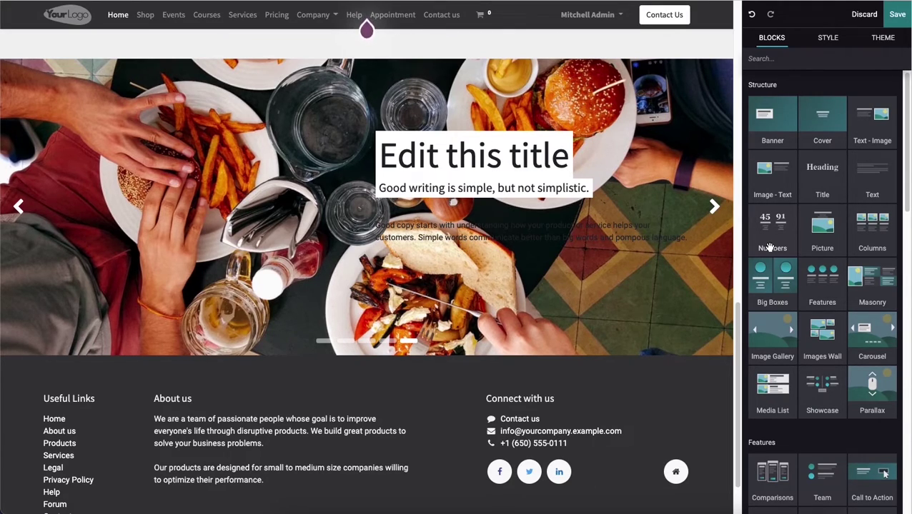
Drop a Numbers block (12, 45, 8, 37) below the carousel
drag(772, 235, 491, 327)
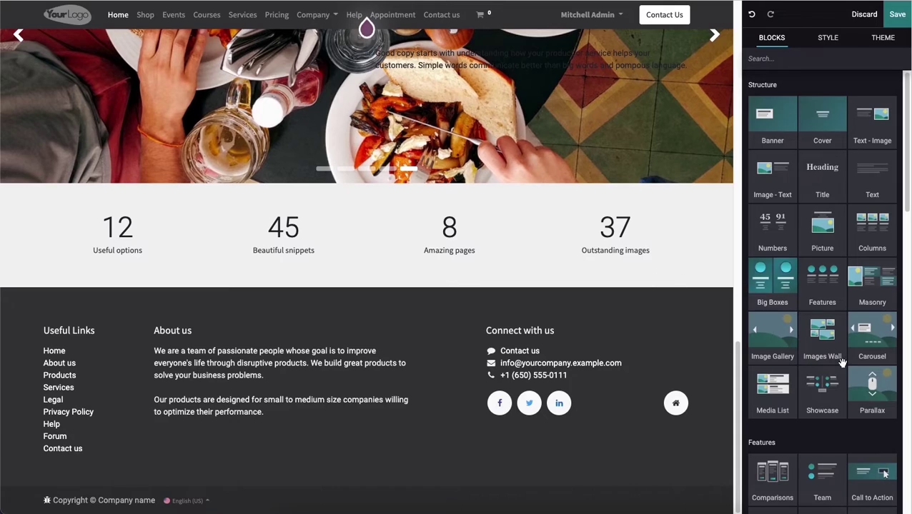
scroll(833, 389, down, 1)
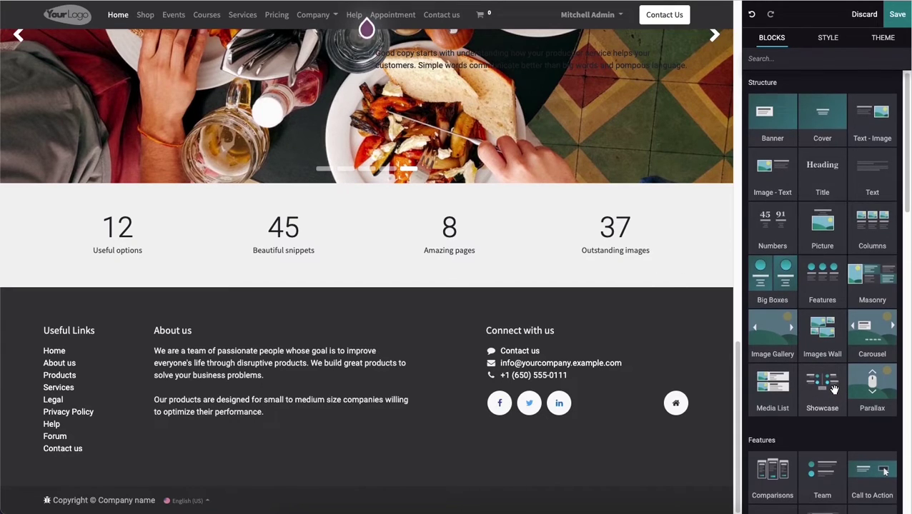
scroll(832, 390, down, 5)
scroll(833, 379, down, 3)
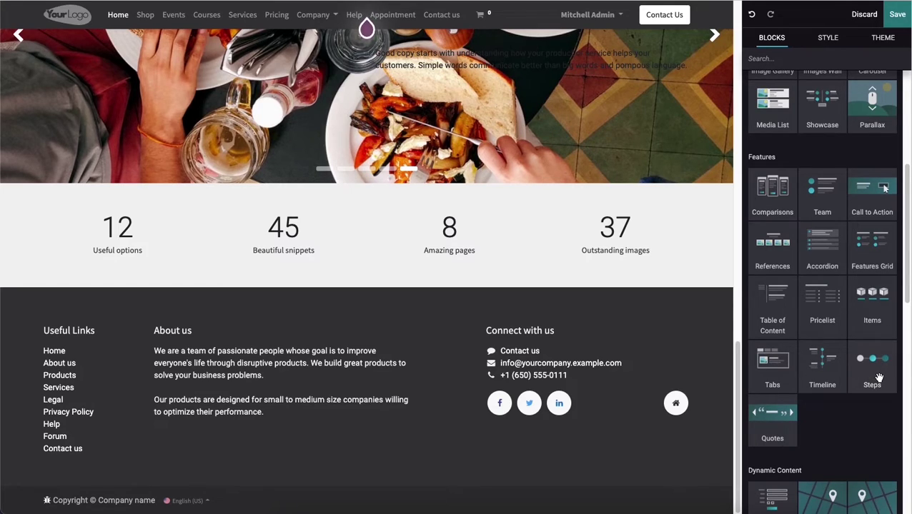
Place the four-step block (Add to cart, Sign in, Pay, Get Delivered) under the numbers and save the home page
drag(879, 378, 506, 339)
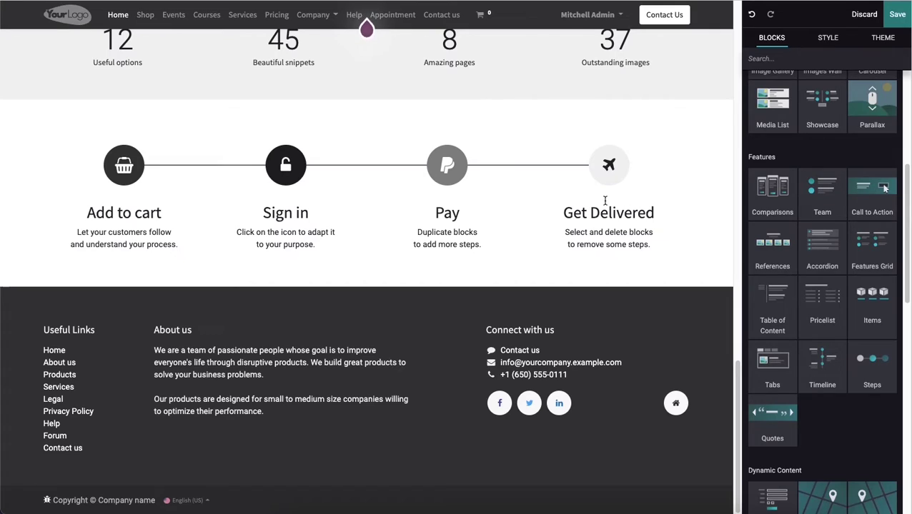
click(564, 212)
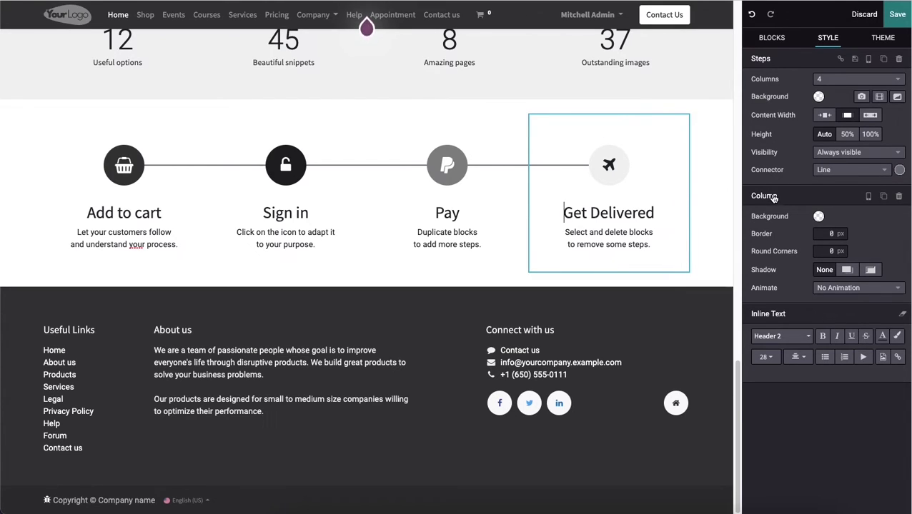
click(896, 15)
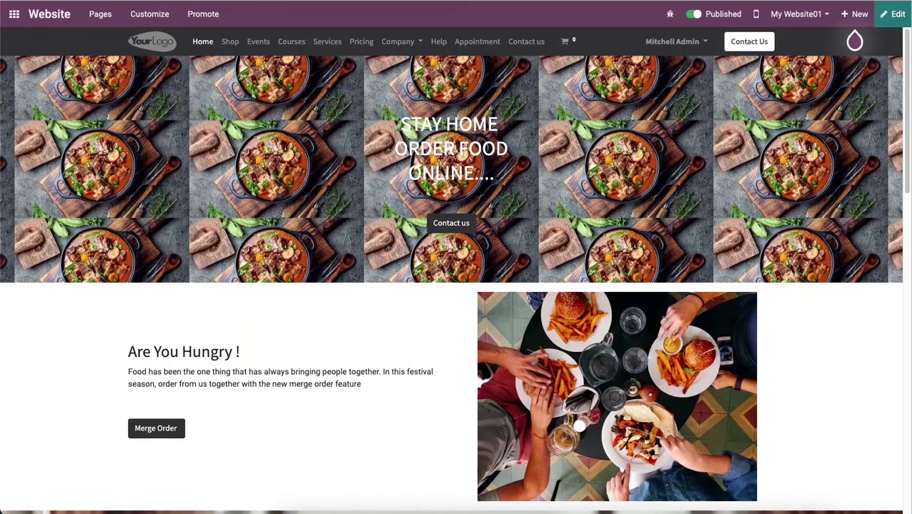
scroll(547, 160, down, 3)
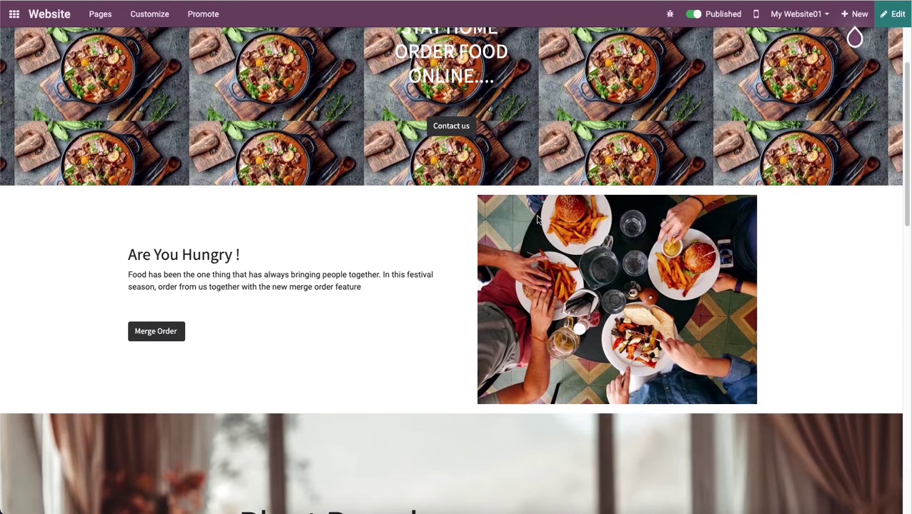
scroll(537, 219, down, 1)
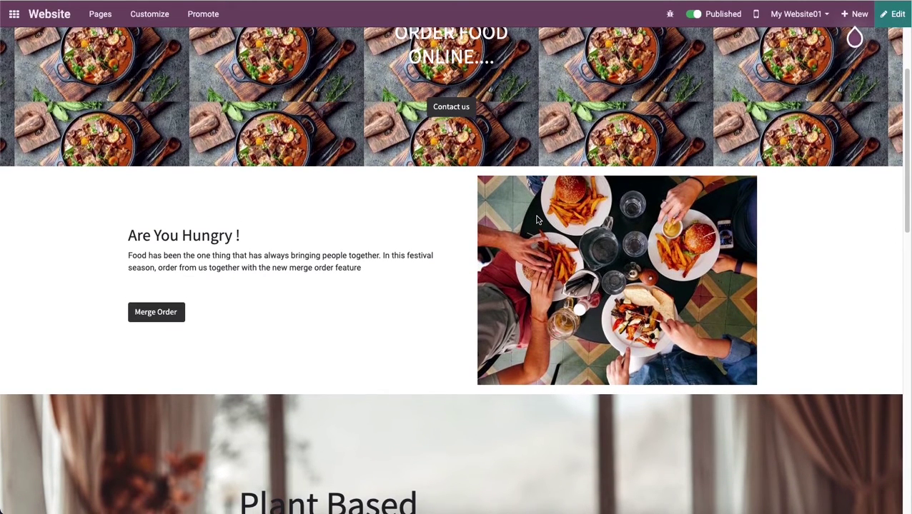
scroll(536, 221, down, 5)
scroll(529, 245, down, 7)
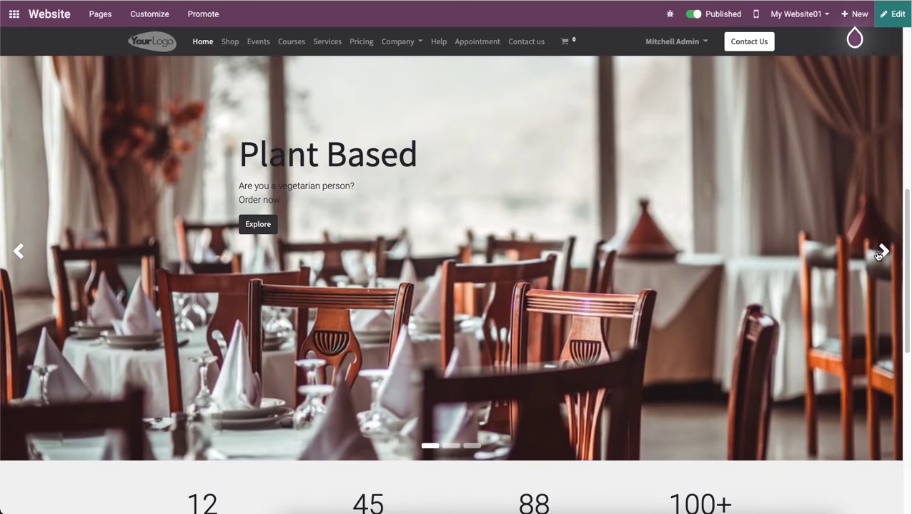
click(881, 253)
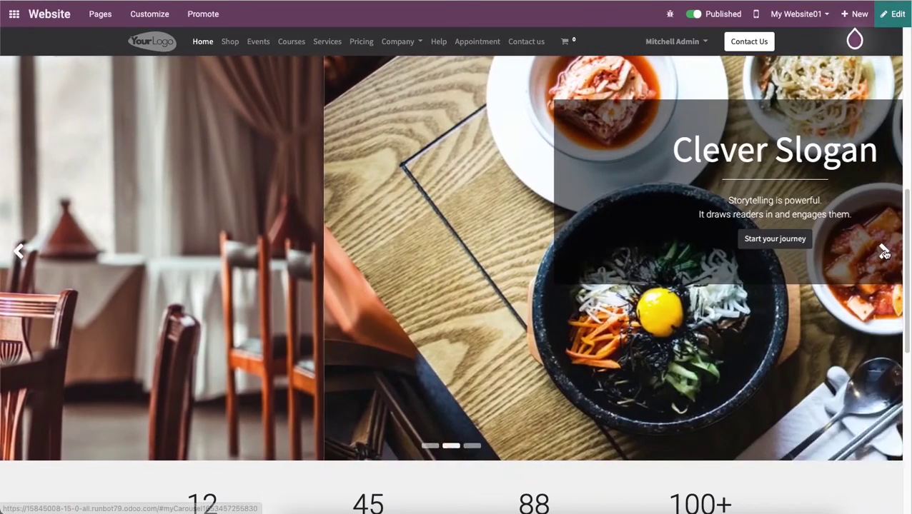
click(883, 252)
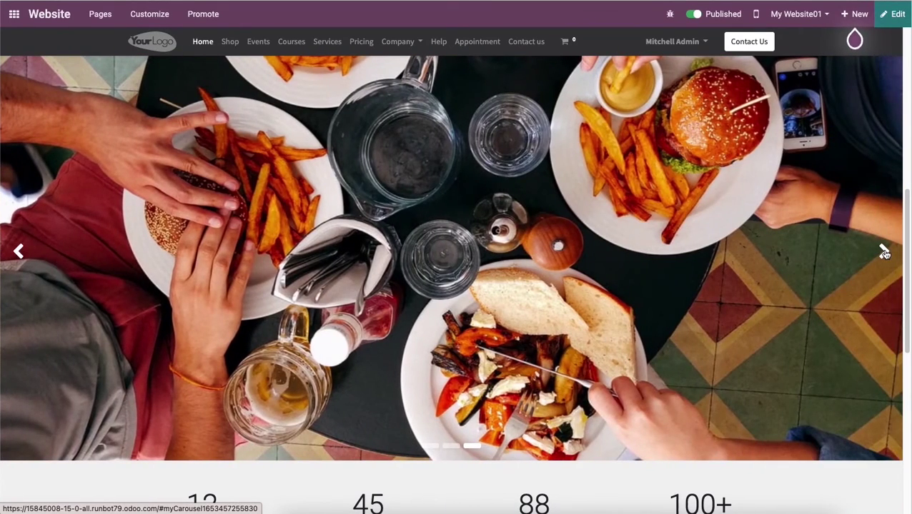
scroll(823, 243, down, 6)
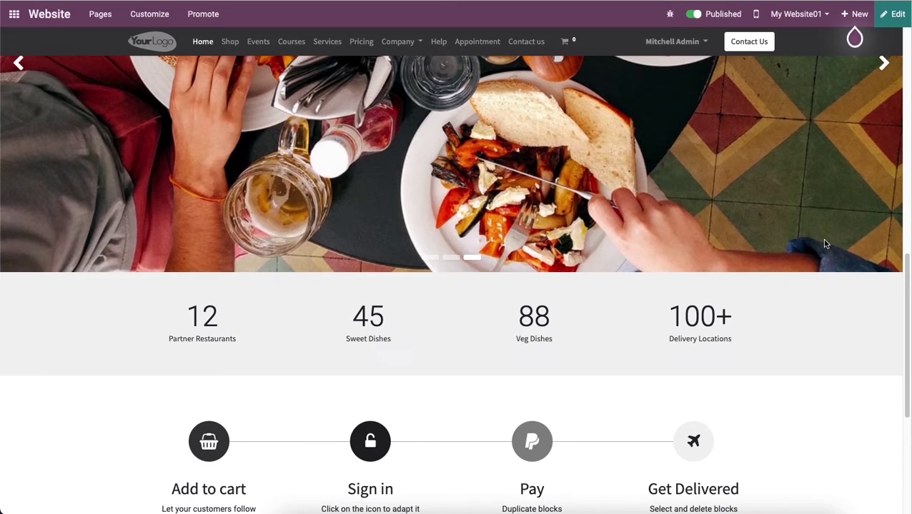
scroll(821, 239, down, 1)
scroll(824, 244, down, 3)
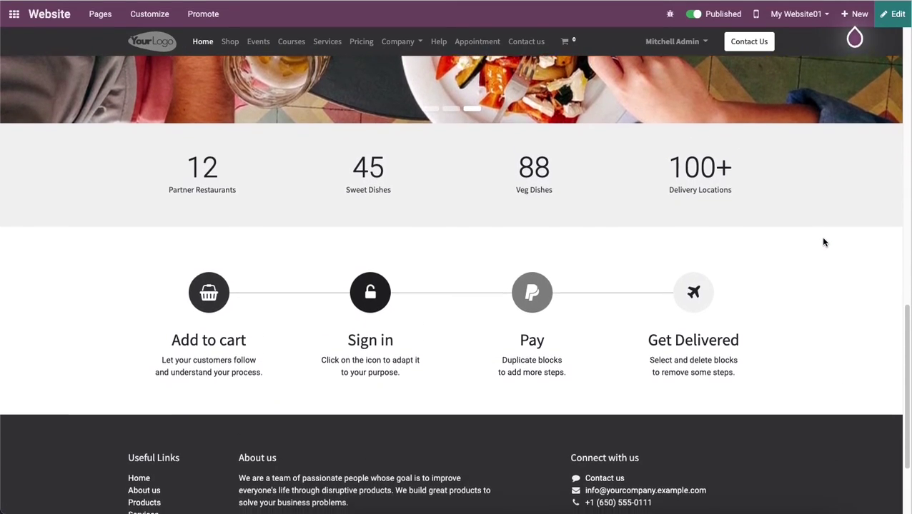
scroll(823, 243, down, 3)
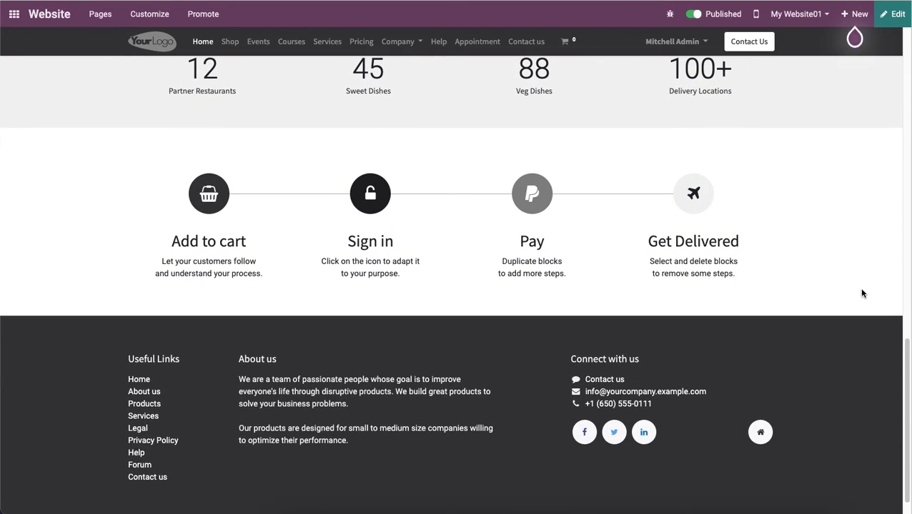